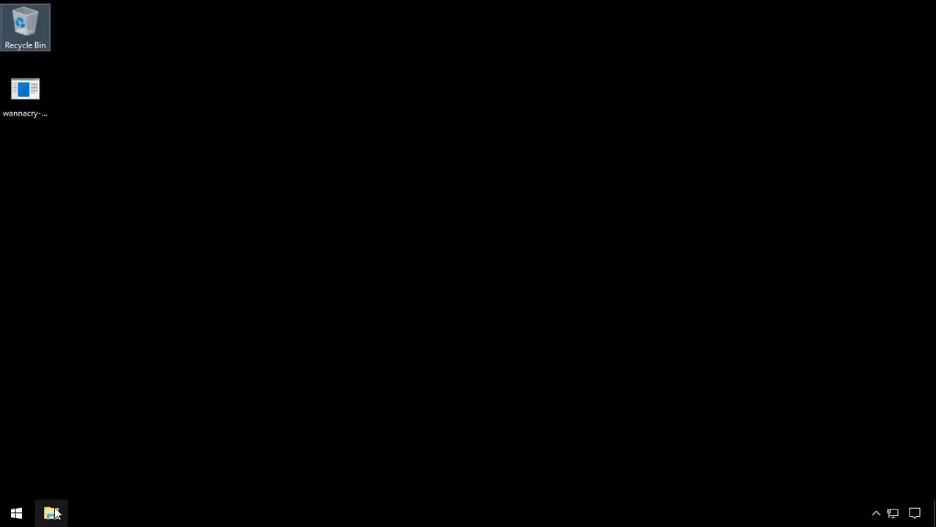
View the "important data" file from the Documents folder, close it and minimize the folder window
click(56, 514)
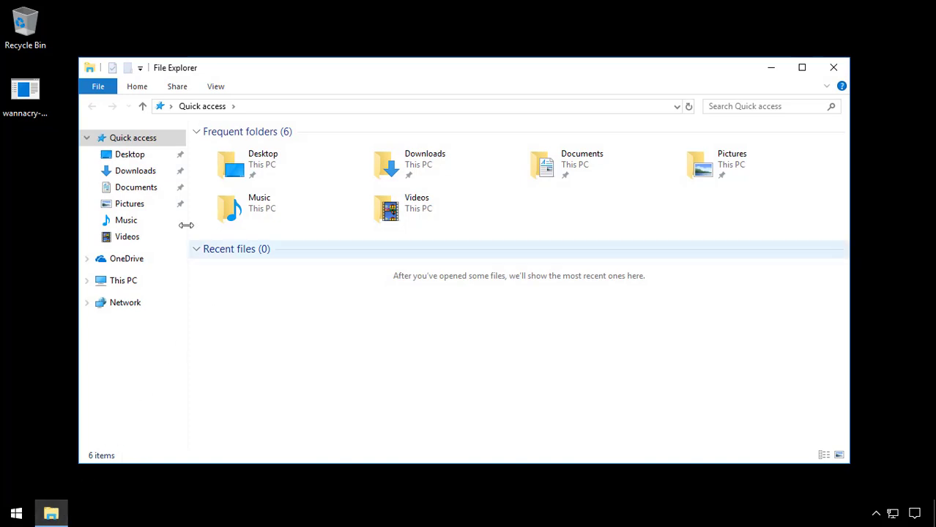
click(143, 187)
click(258, 153)
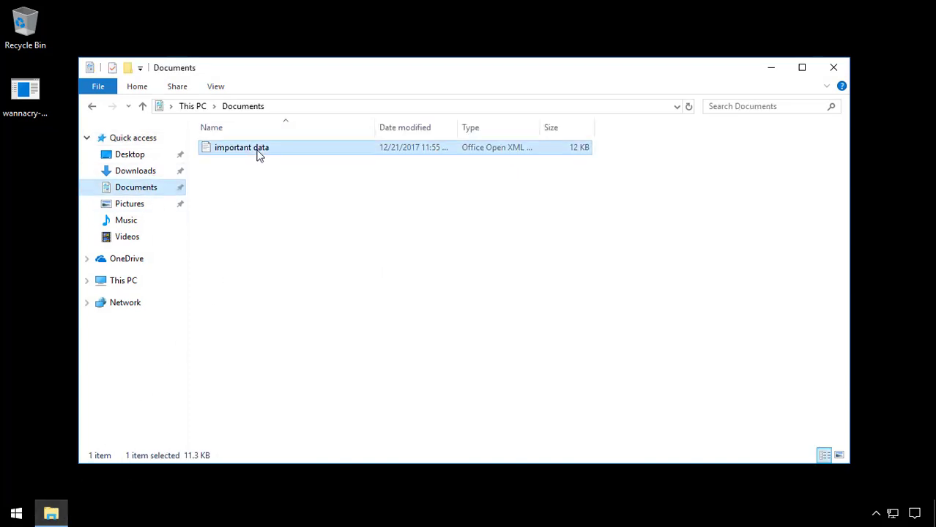
double_click(257, 151)
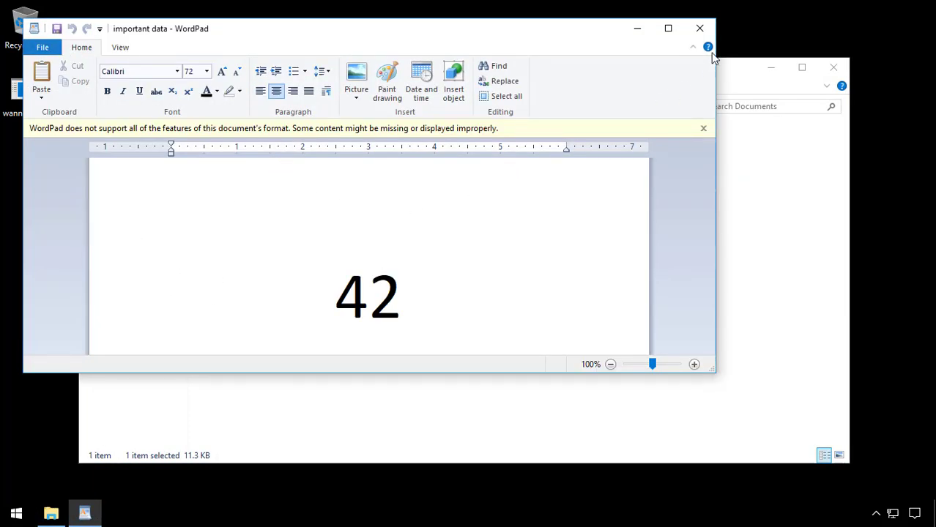
click(700, 28)
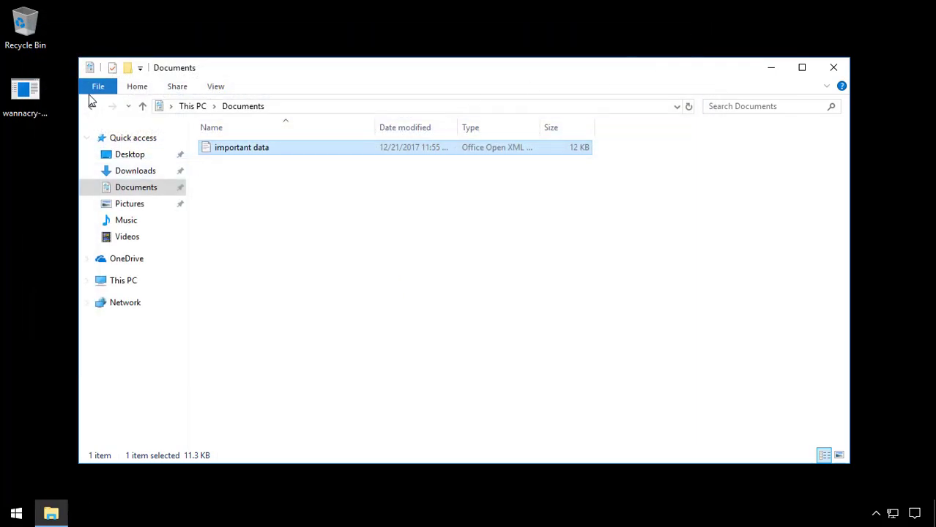
click(771, 68)
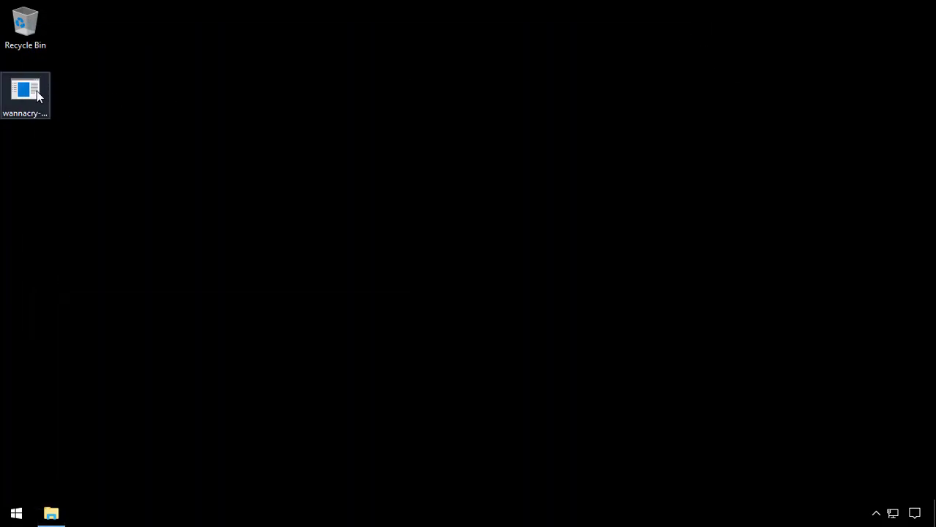
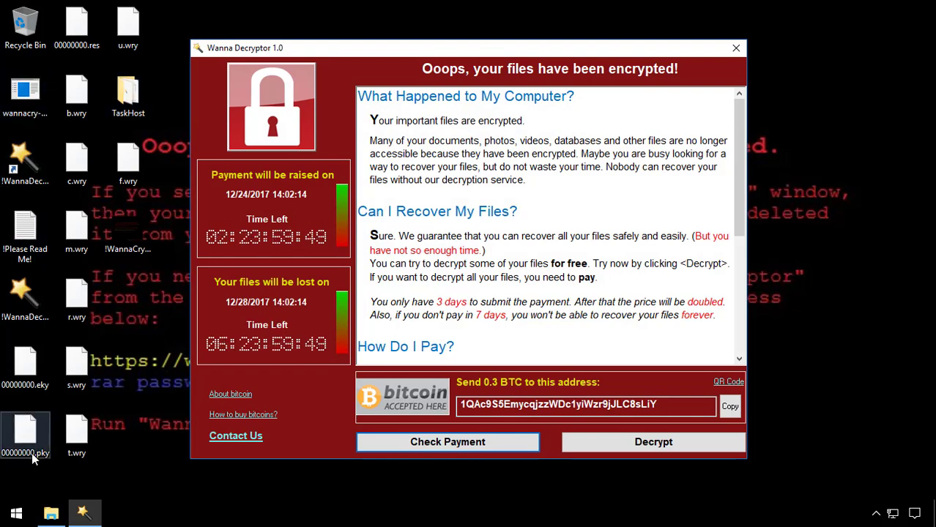
Open "important data.docx.WCRY" from the Documents folder, choosing WordPad as the app for .WCRY files
click(51, 513)
double_click(293, 152)
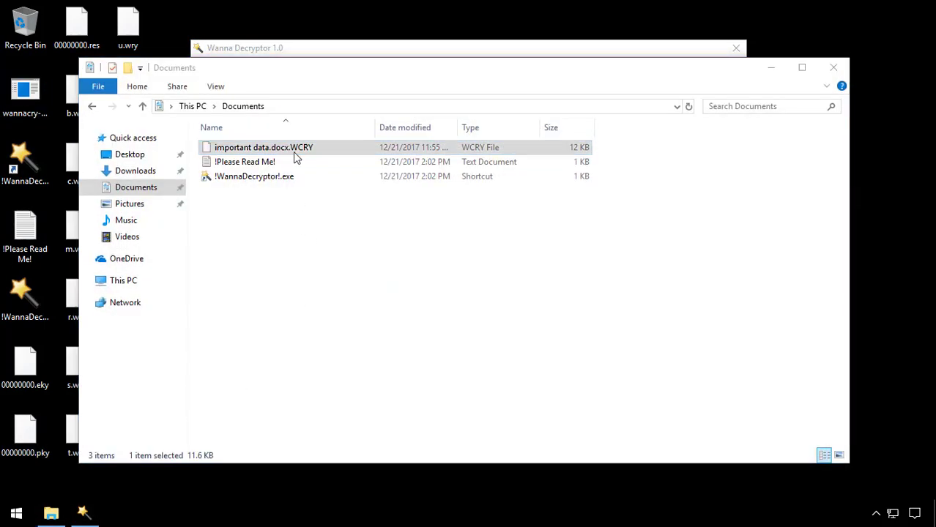
click(375, 224)
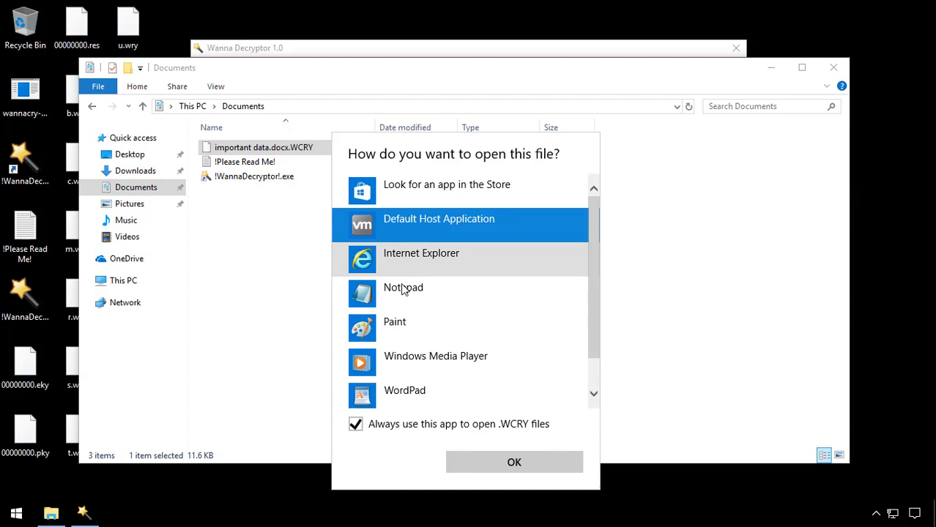
click(413, 388)
click(513, 468)
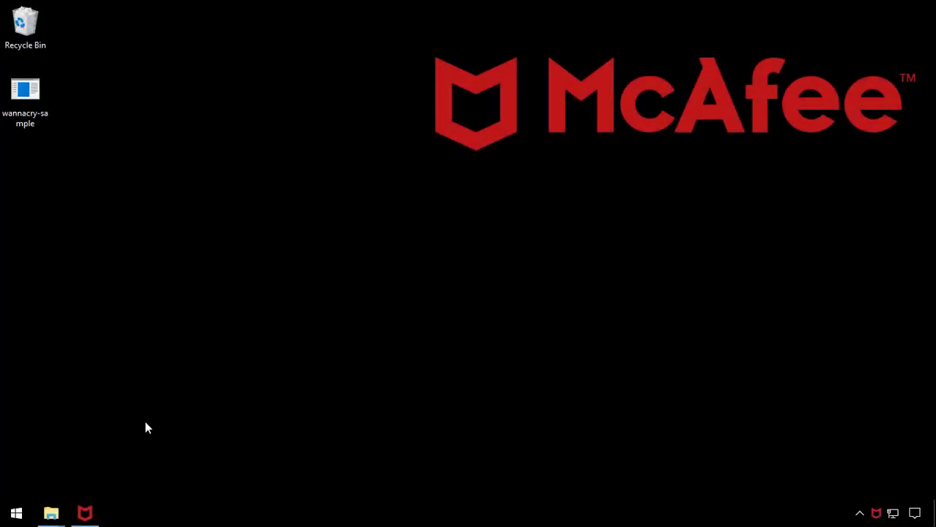
Bring up the Documents folder window and open the "important data" rich text file
mouse_move(64, 505)
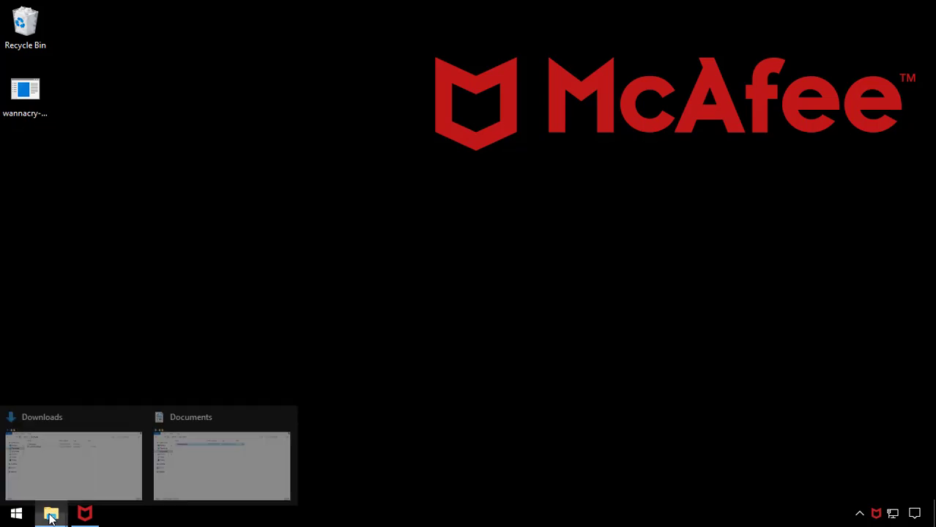
click(186, 451)
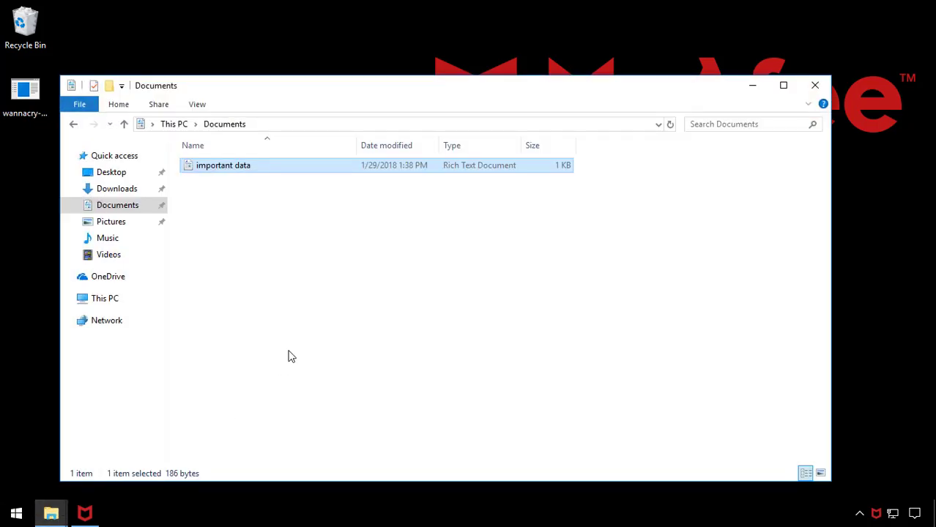
double_click(224, 168)
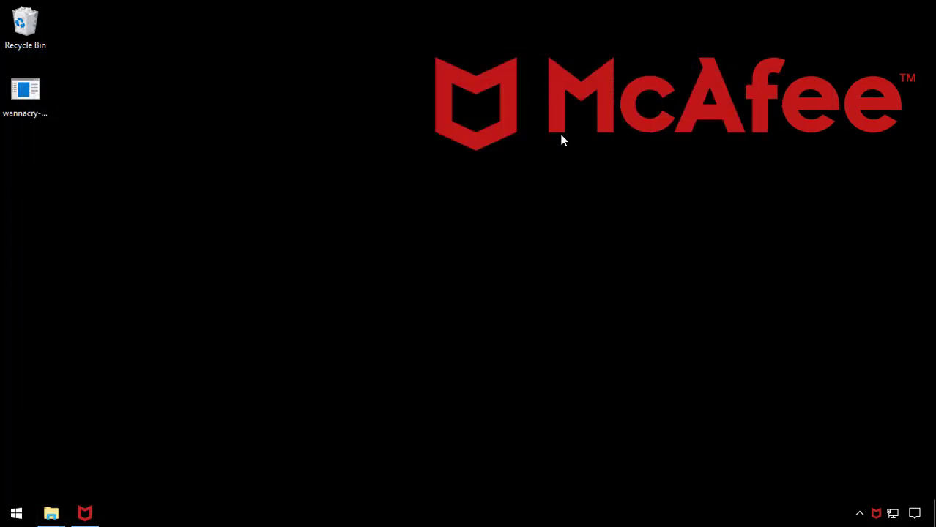
Switch to McAfee Endpoint Security, examine the details of recent blocked events in the Event Log, and minimize the window
click(92, 515)
click(382, 194)
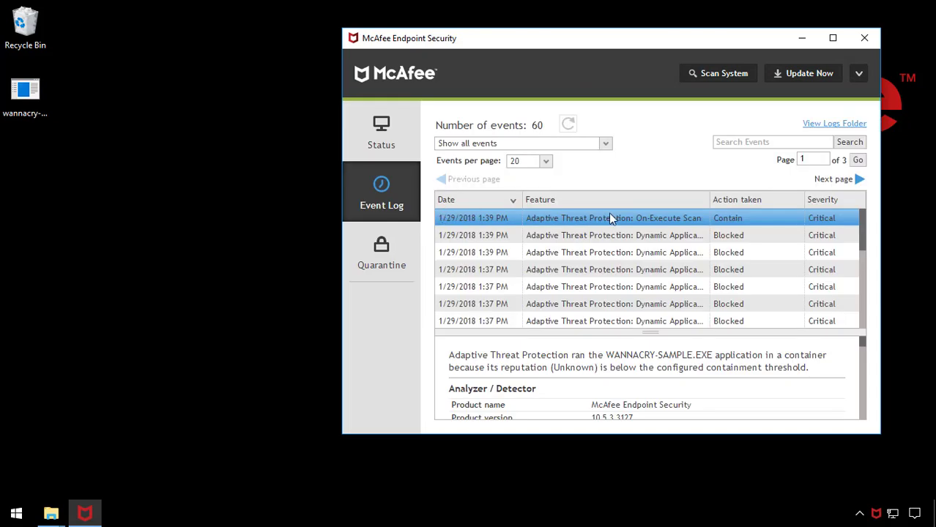
click(624, 236)
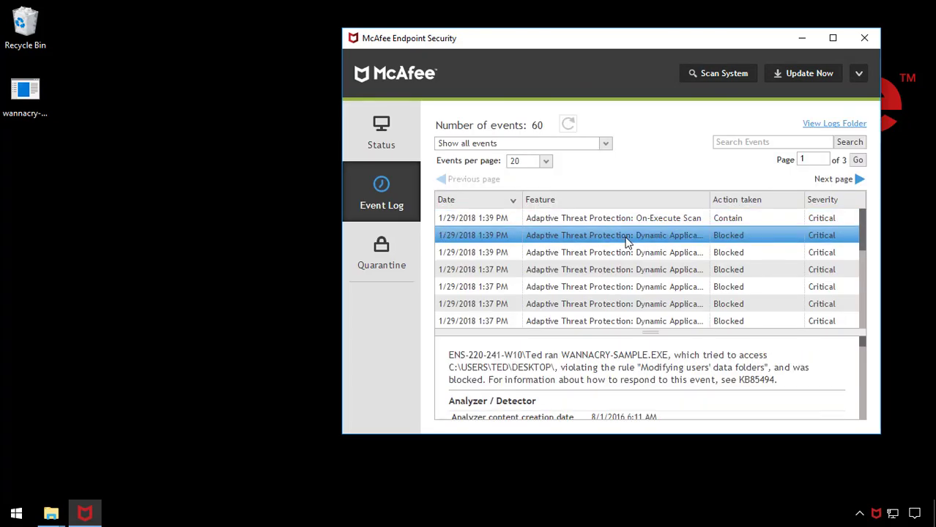
click(628, 250)
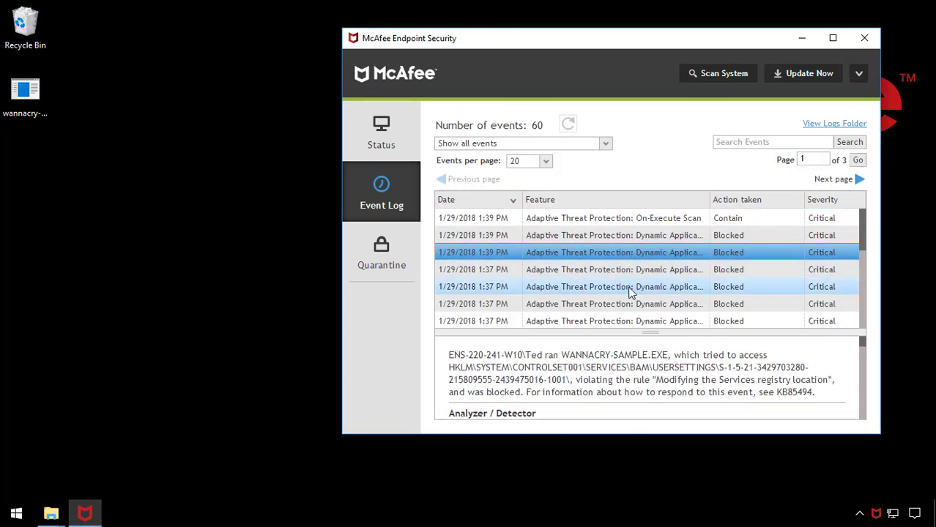
click(634, 305)
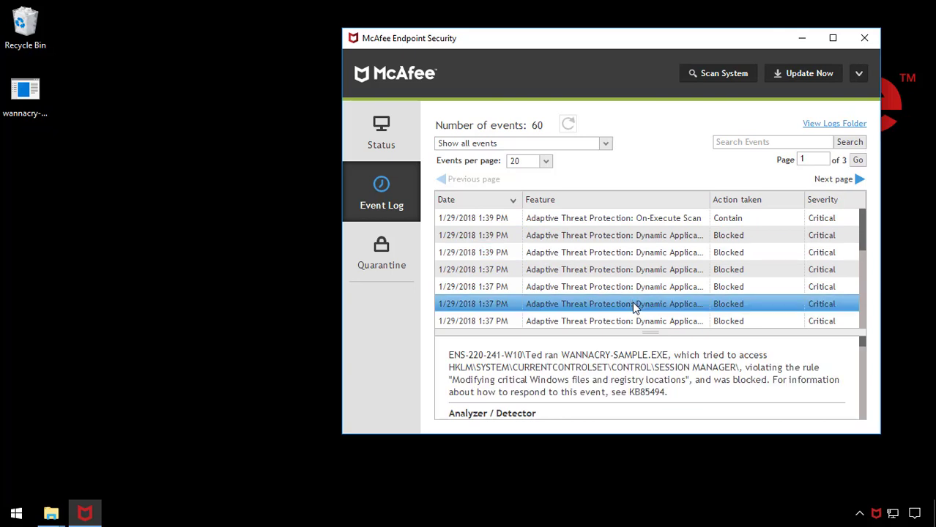
click(636, 321)
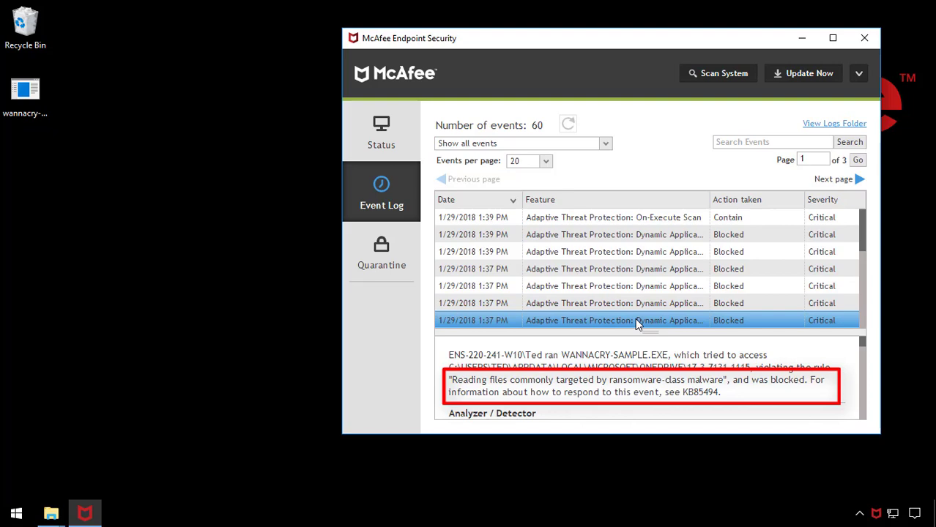
click(802, 38)
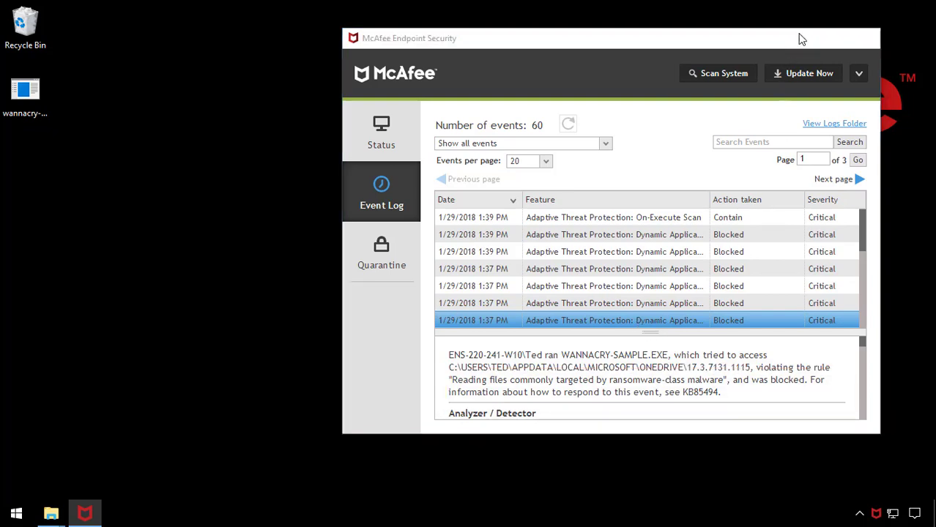
Disable the Ethernet0 network adapter through the adapter options in Network & Internet settings, and close both settings windows
right_click(893, 514)
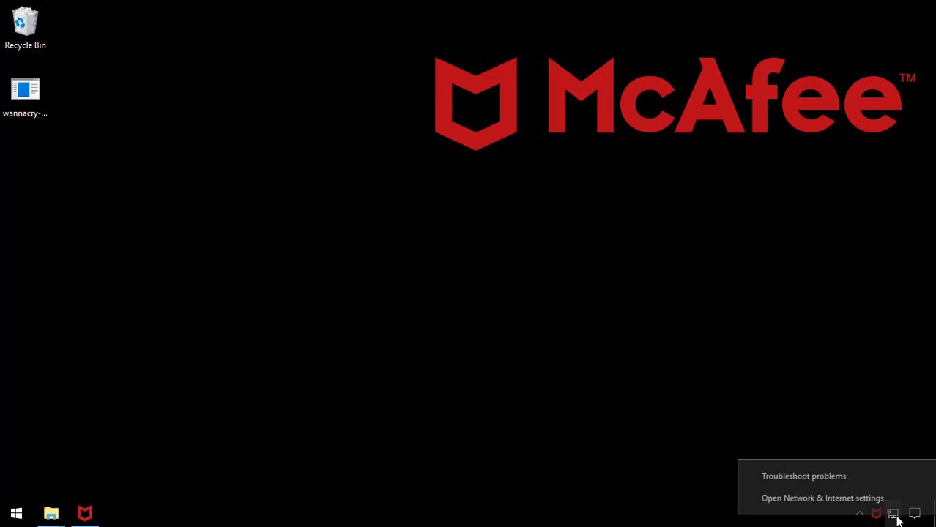
click(850, 498)
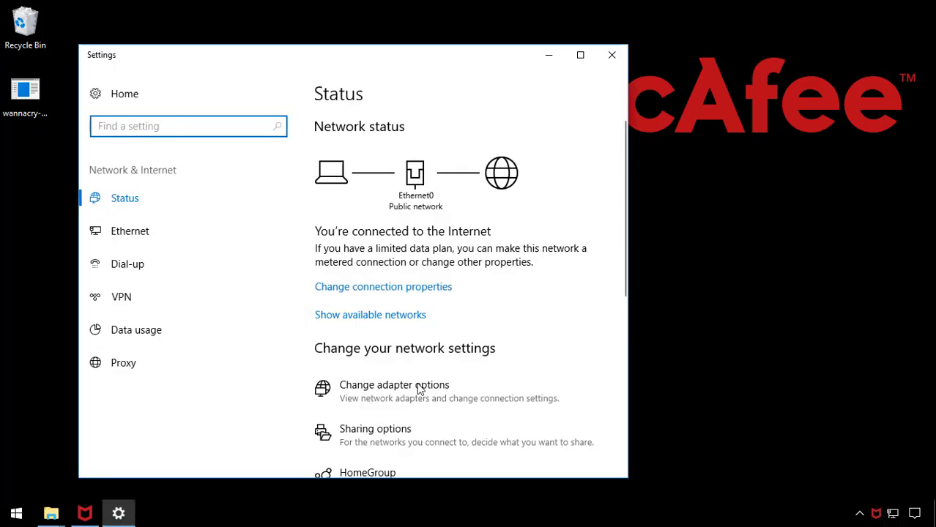
click(410, 386)
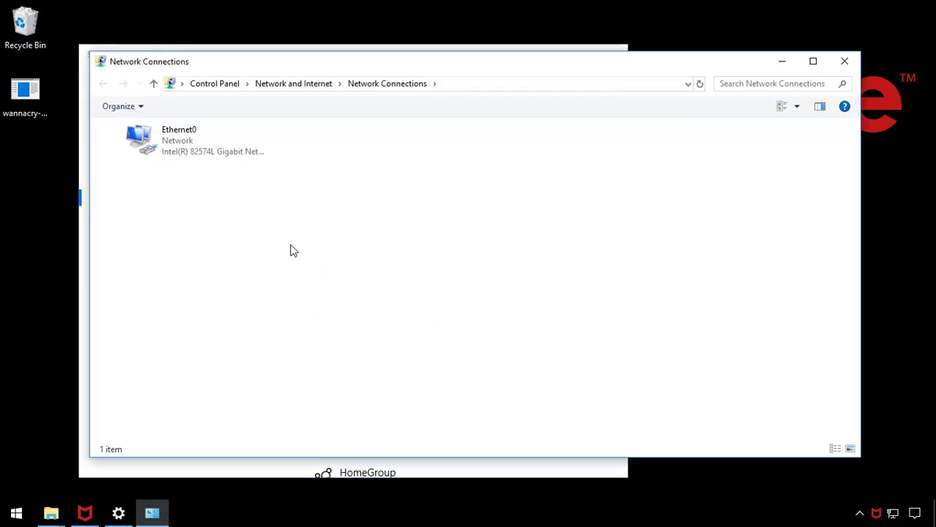
click(183, 142)
right_click(184, 142)
click(230, 149)
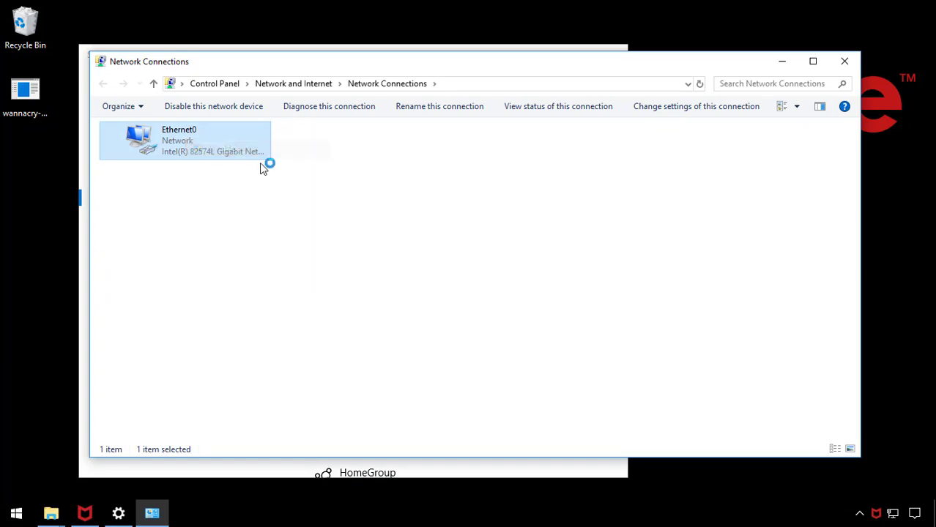
click(843, 63)
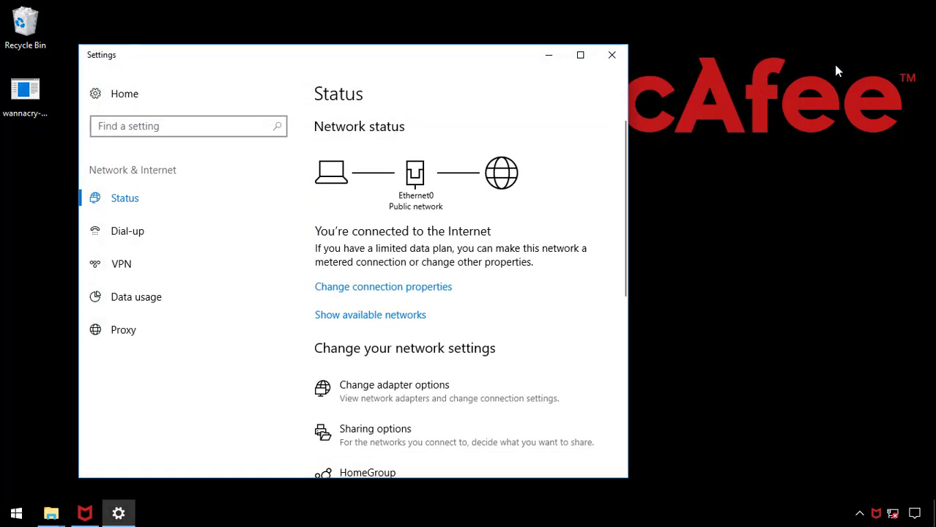
click(610, 56)
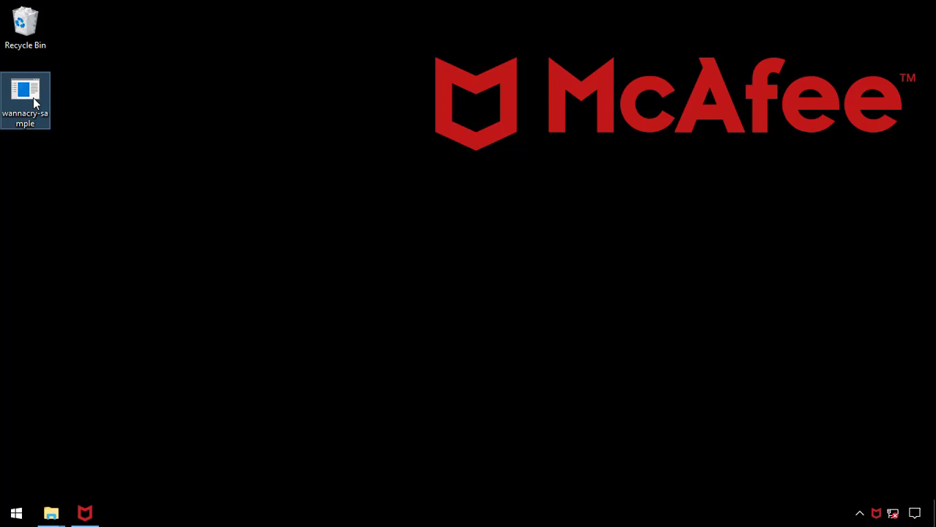
Refresh the McAfee Endpoint Security Event Log and inspect the details of the second and third newest events
click(86, 513)
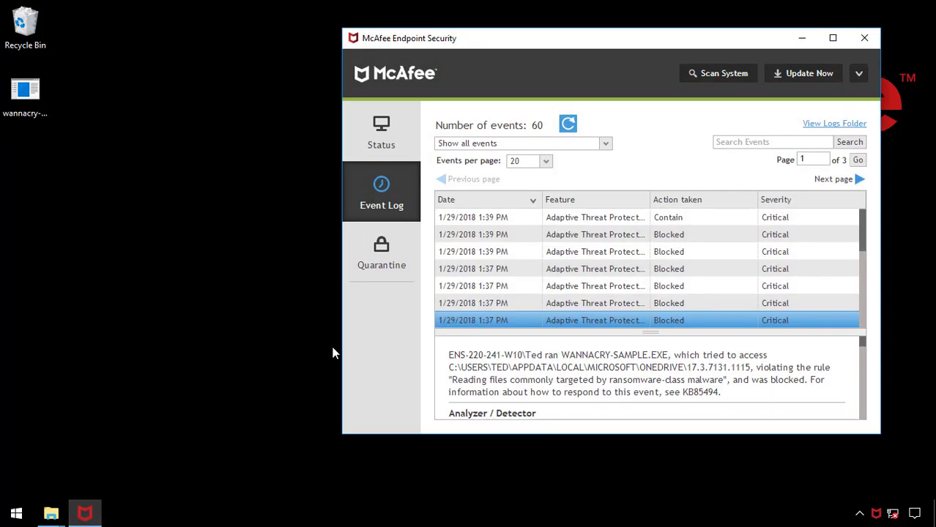
click(568, 127)
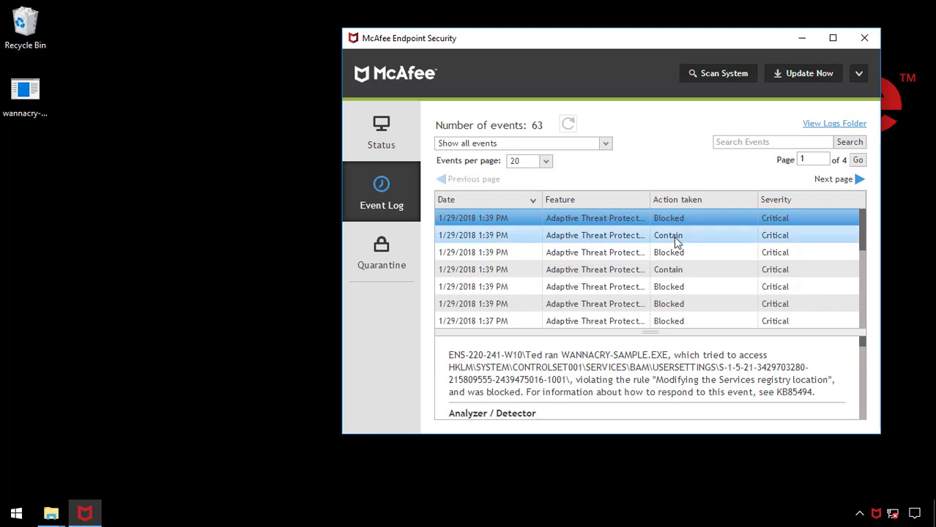
click(676, 240)
click(678, 254)
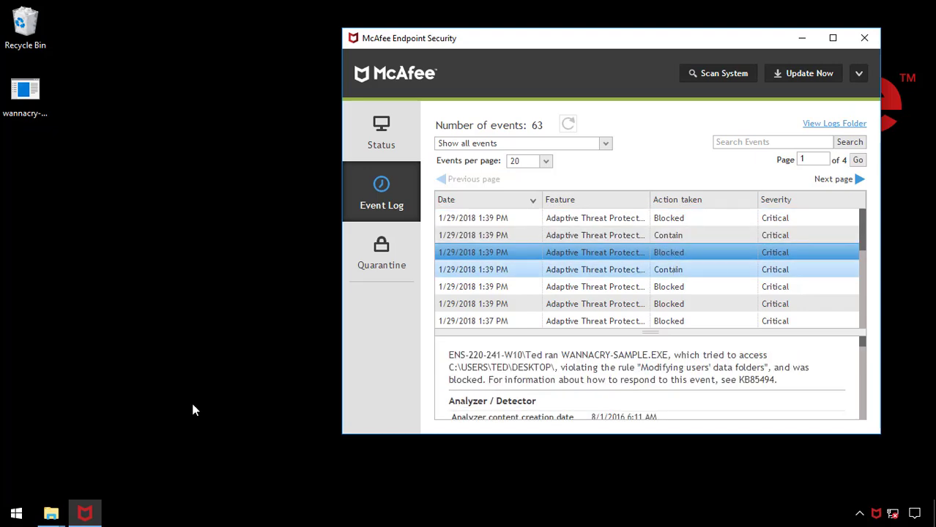
Switch back to the Documents folder window and open the "important data" file to check its contents
click(51, 514)
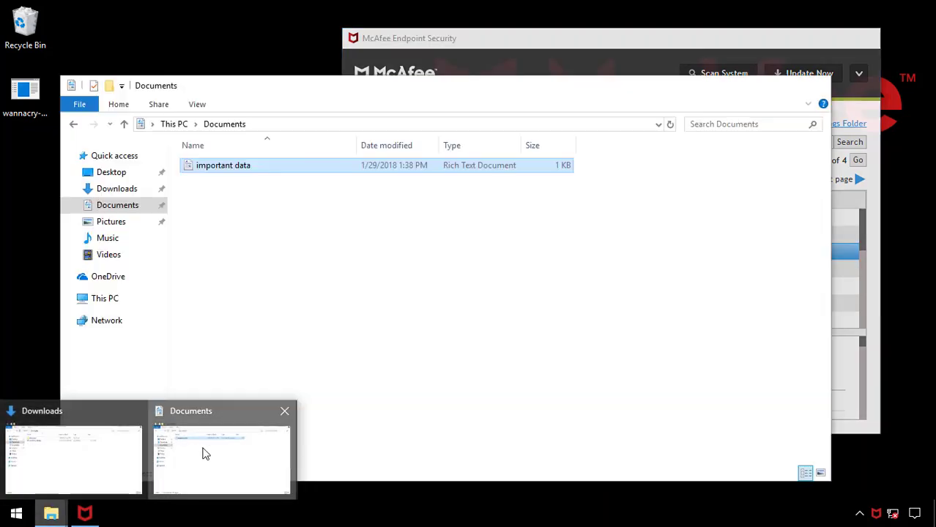
click(202, 451)
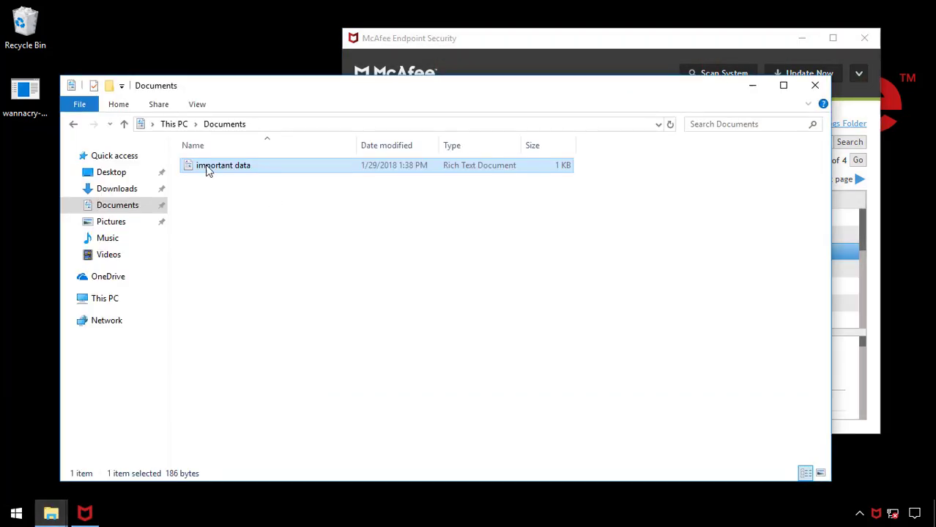
double_click(205, 167)
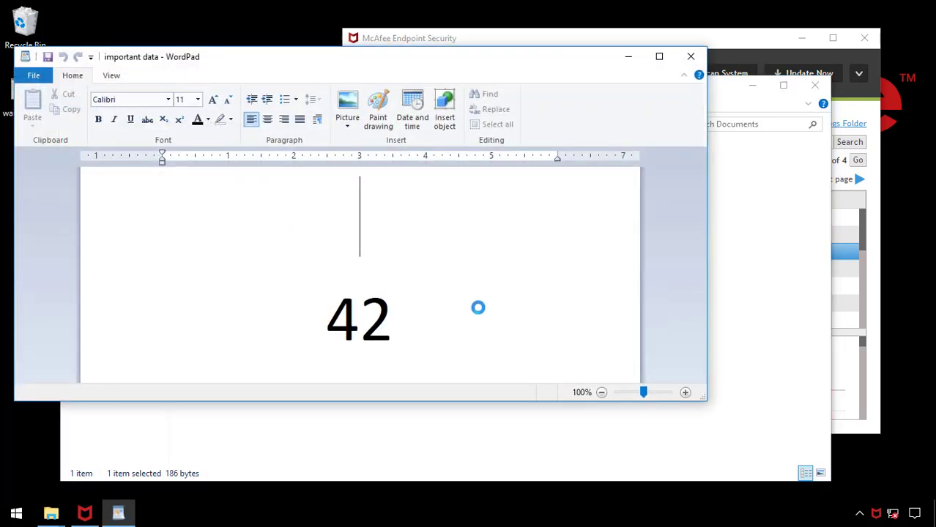